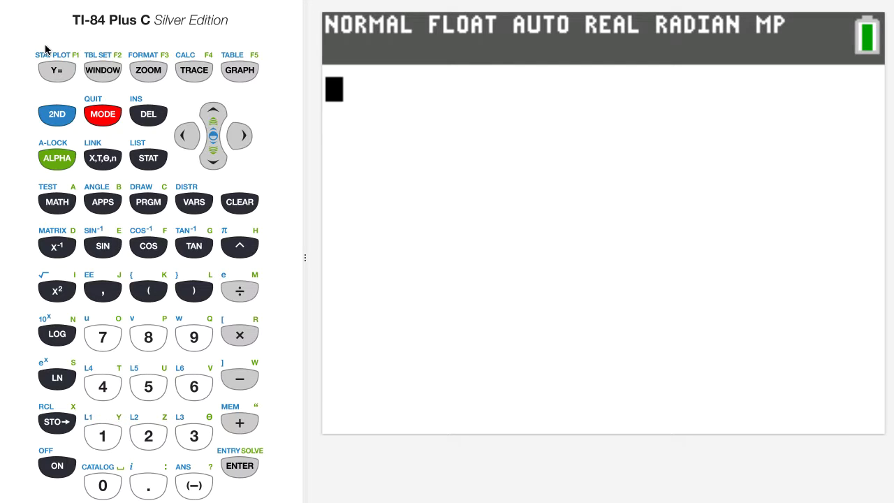
Open the Y= editor showing the empty Y1 through Y9 definitions
click(57, 72)
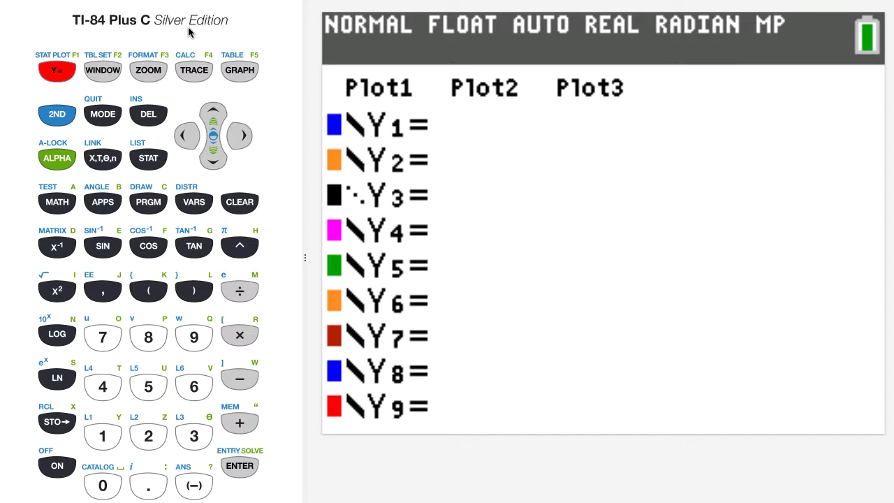
Enter Y1 = -16X²+80X+4 and move down to the Y2 line
click(195, 489)
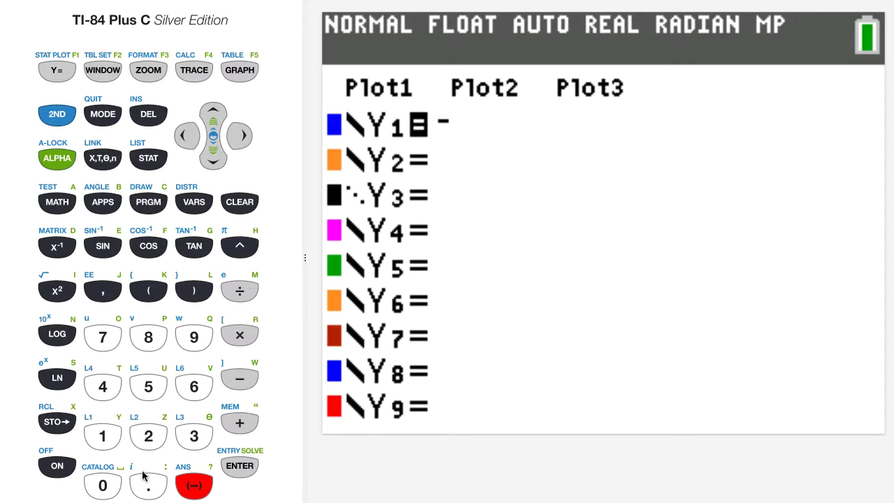
click(97, 436)
click(195, 394)
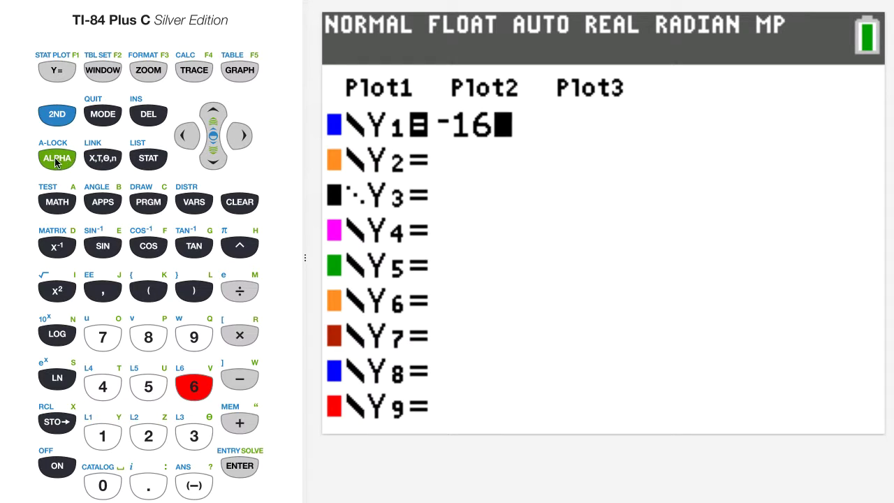
click(105, 161)
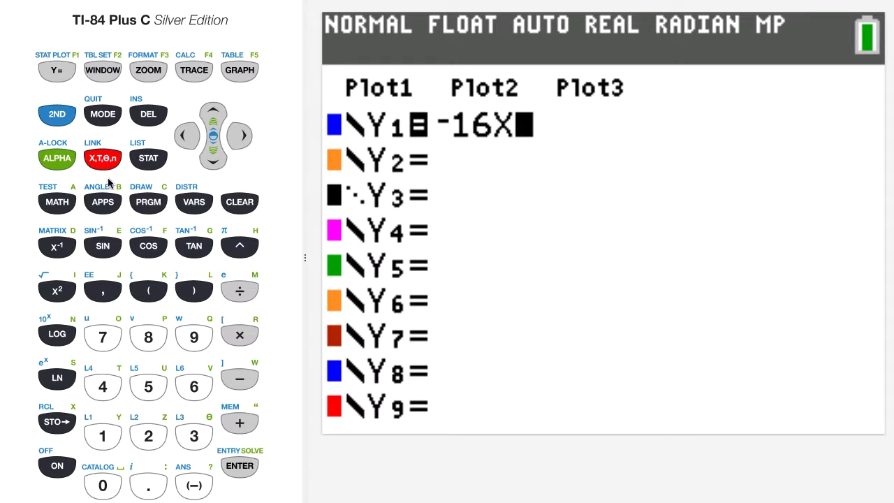
click(58, 292)
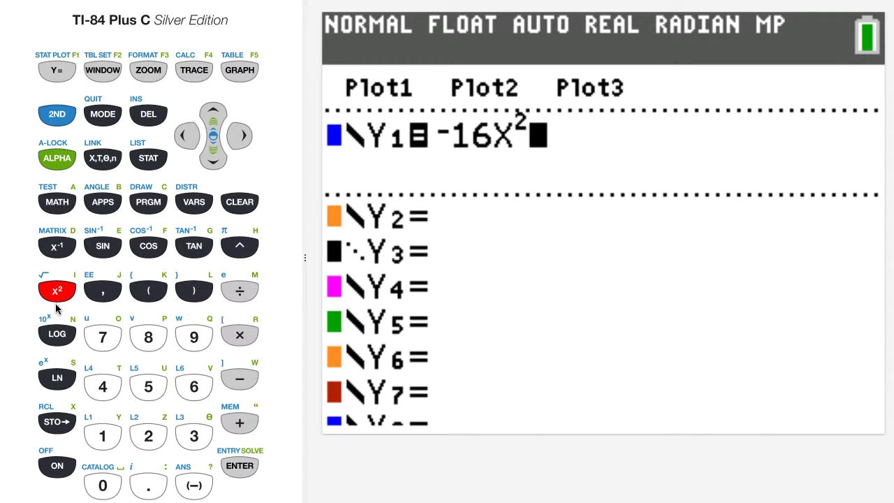
click(240, 425)
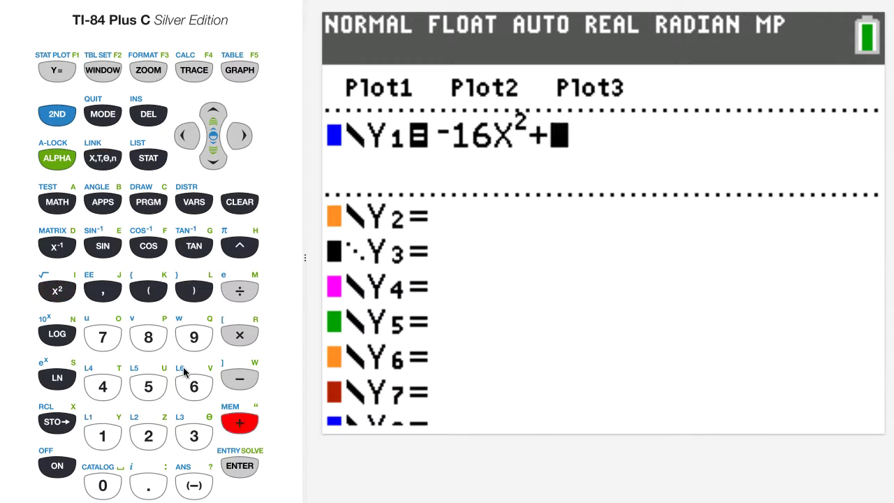
click(148, 337)
click(102, 487)
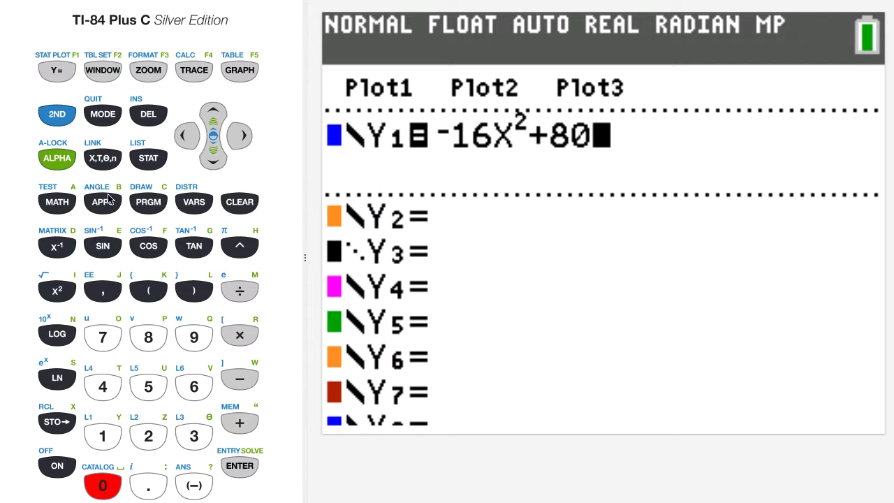
click(102, 158)
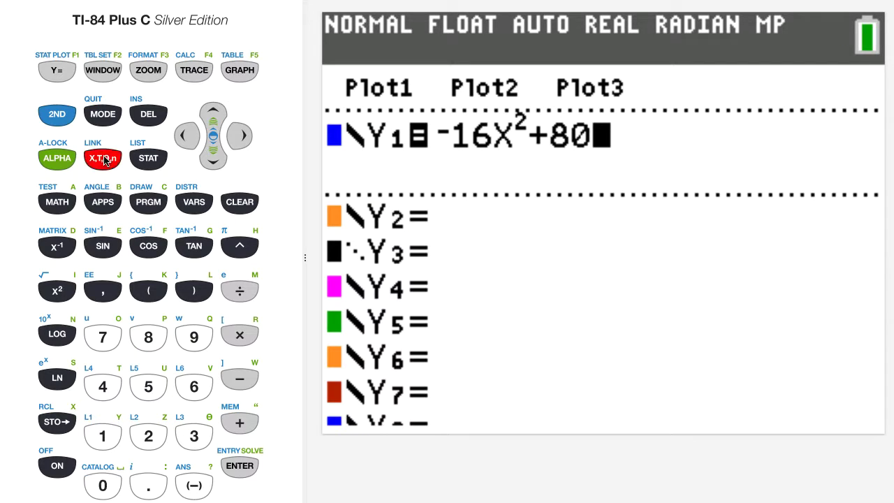
click(237, 422)
click(108, 392)
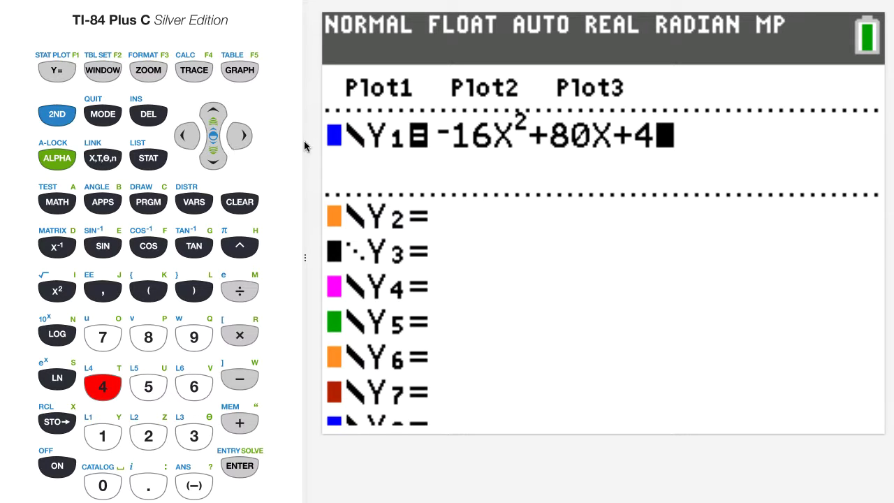
click(210, 162)
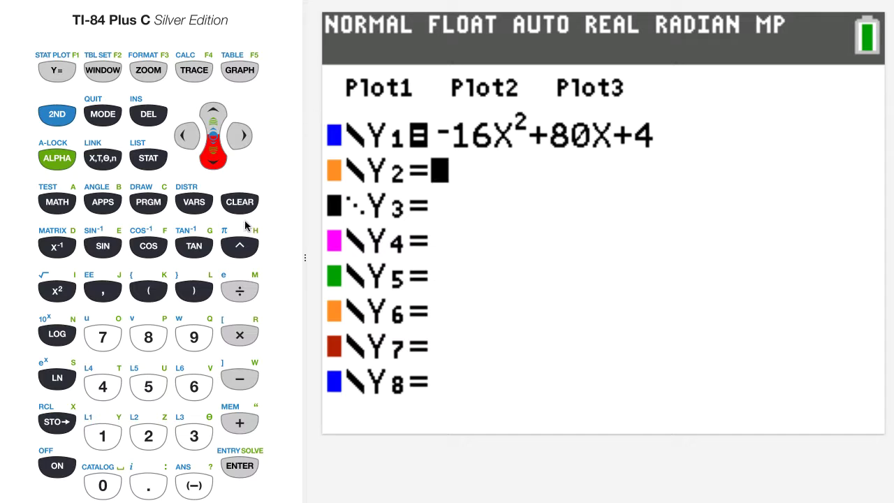
Begin Y2 with an opening parenthesis followed by Y1 from the VARS Y-VARS Function menu
click(148, 295)
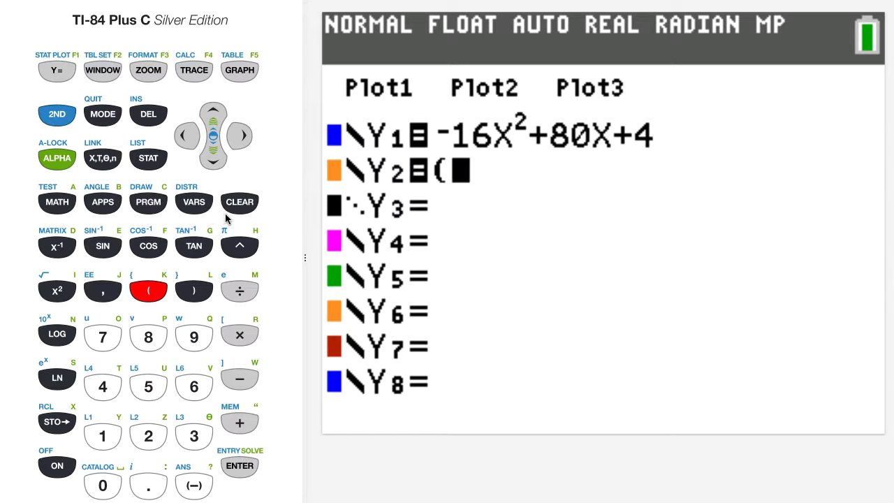
click(196, 209)
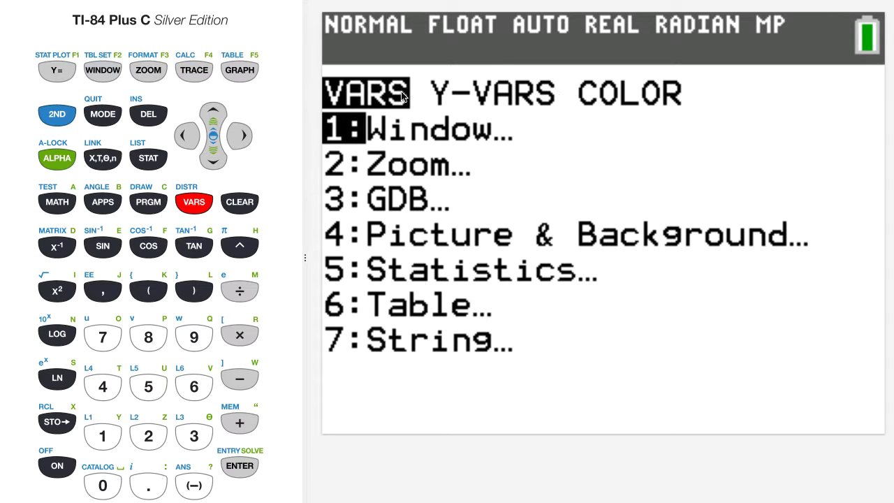
click(239, 136)
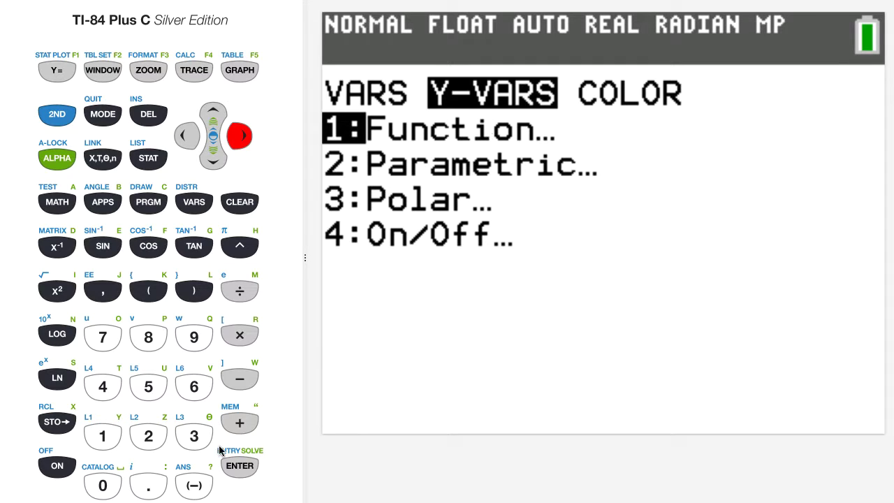
click(103, 437)
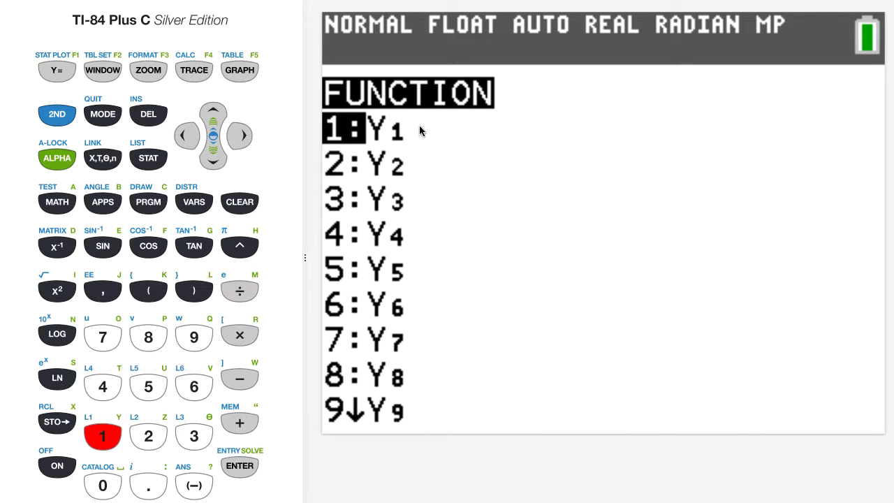
click(103, 438)
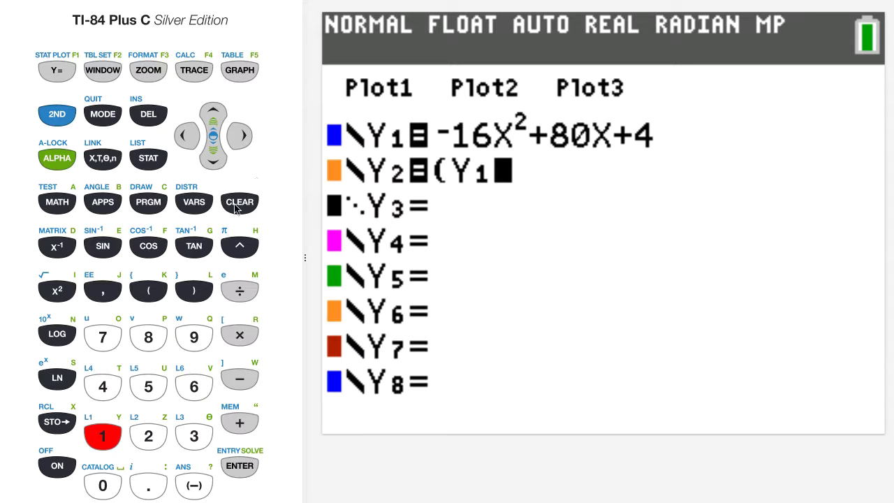
Give Y1 the argument (2+X) and follow it with a minus sign
click(148, 294)
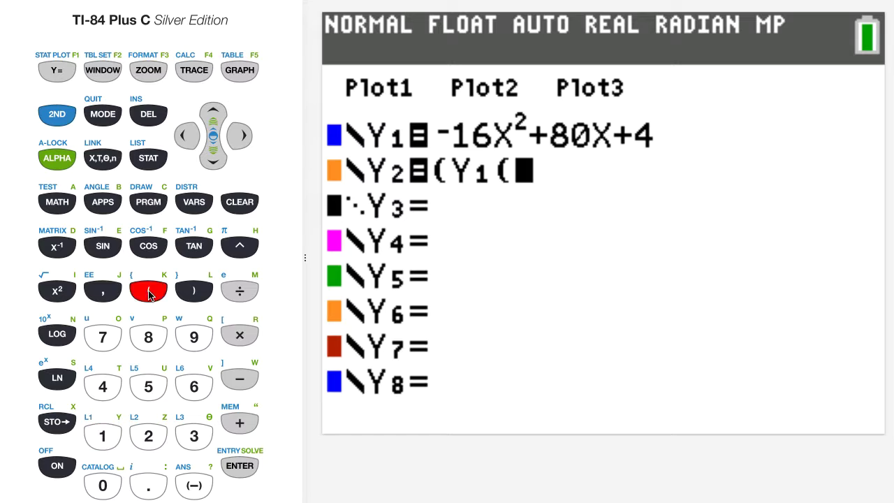
click(148, 437)
click(240, 423)
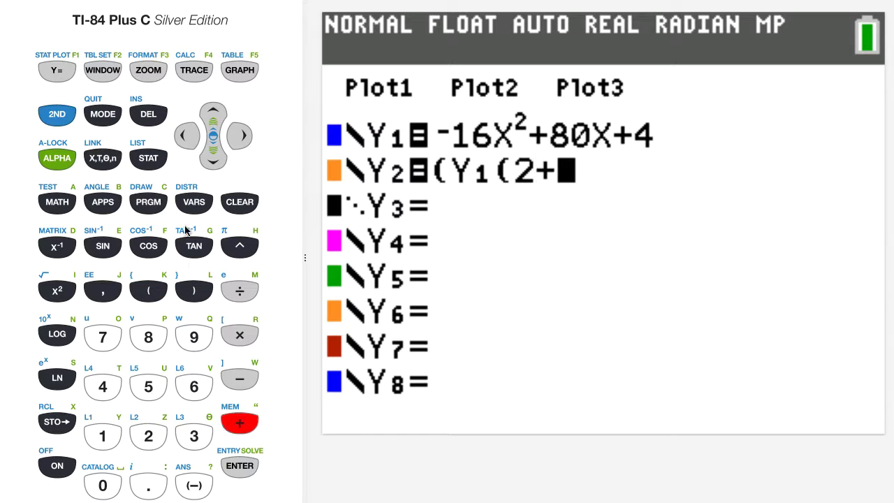
click(104, 159)
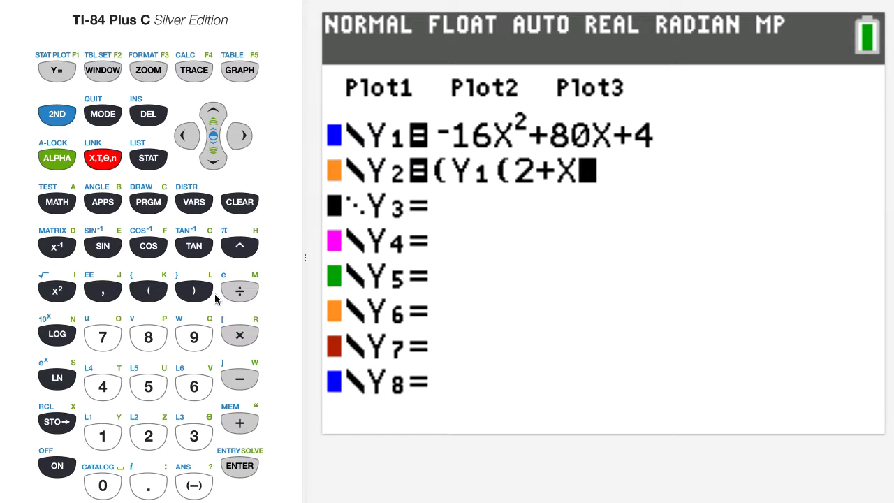
click(194, 292)
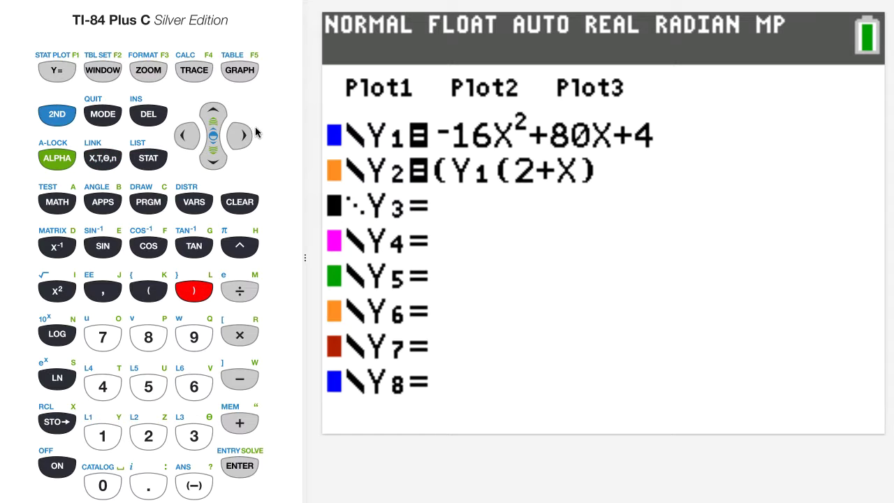
click(240, 379)
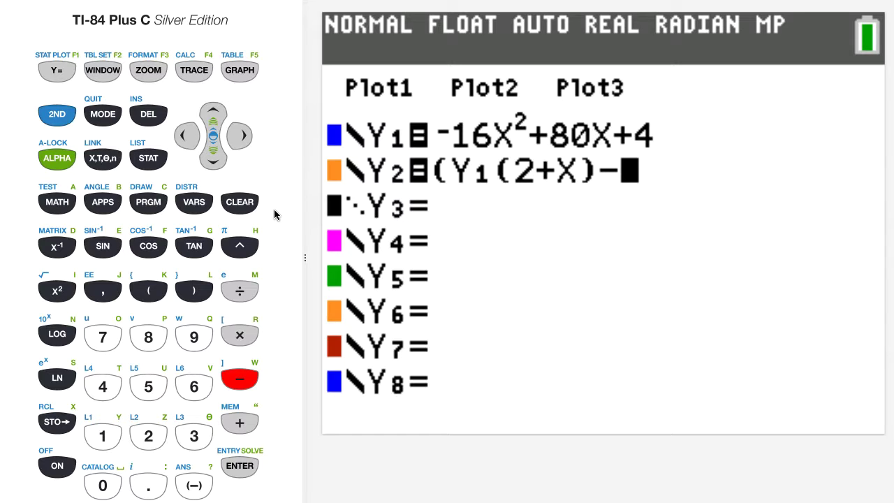
Insert a second Y1(2), close the numerator, and divide by X
click(193, 207)
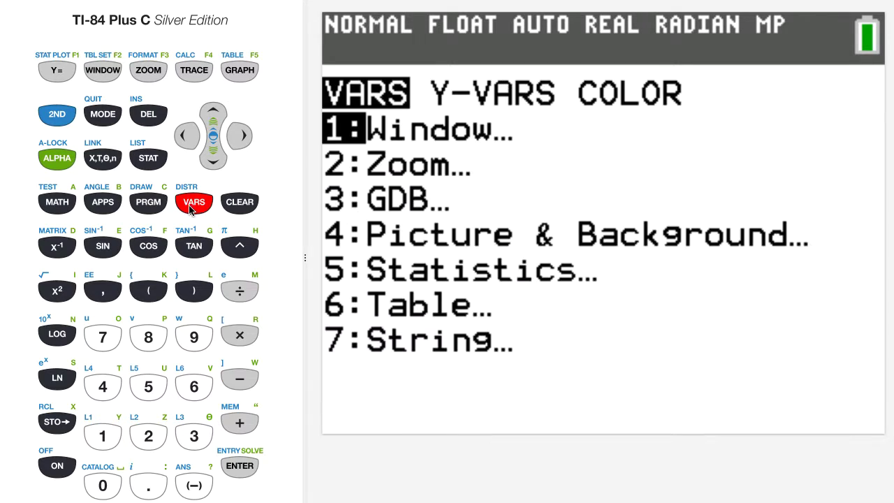
click(243, 137)
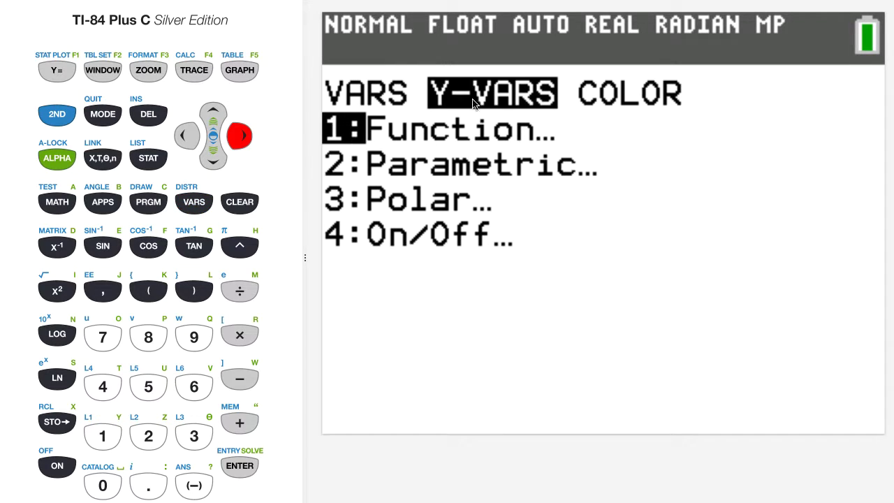
click(106, 438)
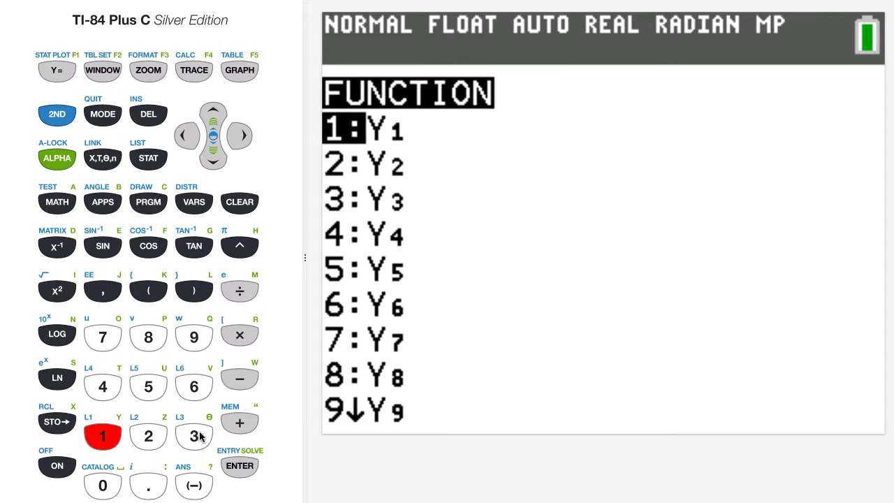
click(107, 438)
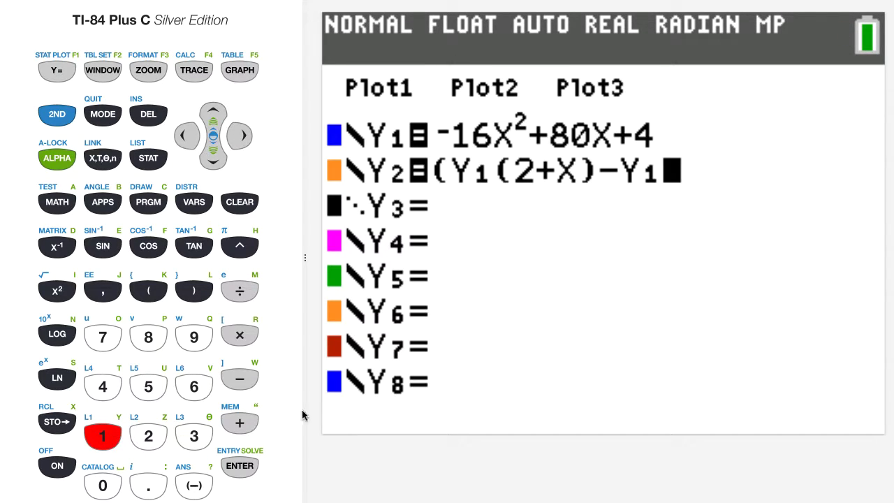
click(149, 294)
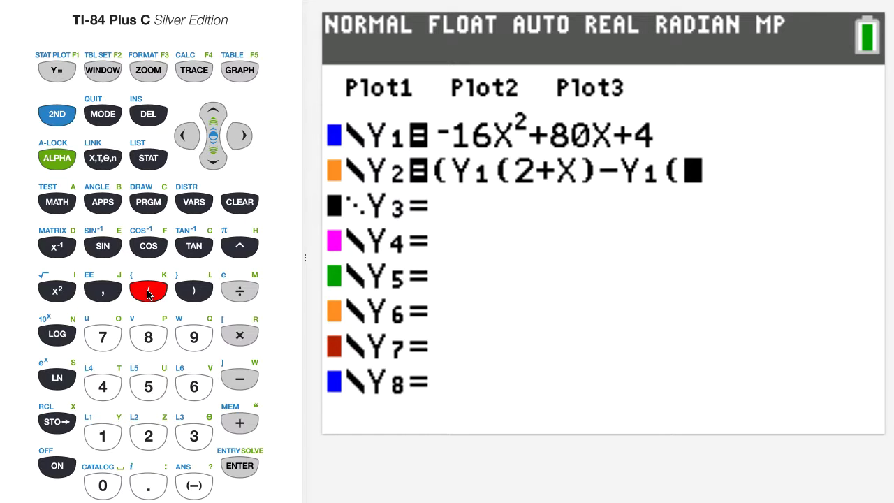
click(149, 437)
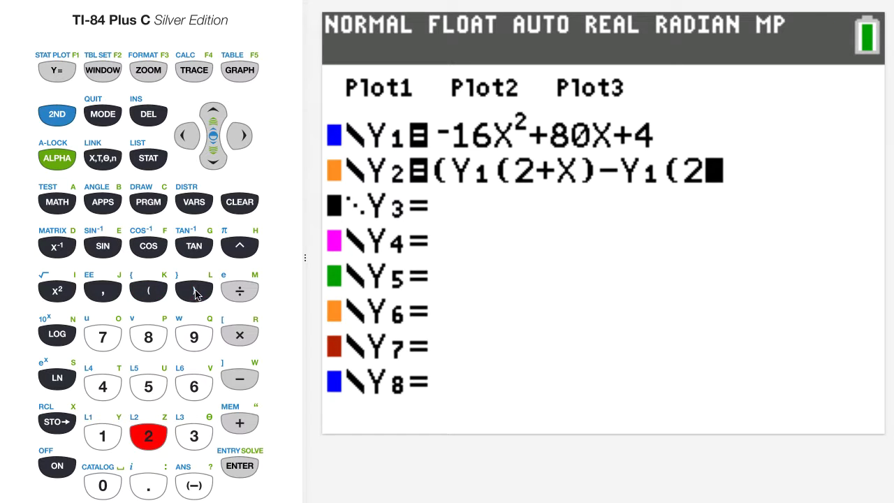
click(192, 293)
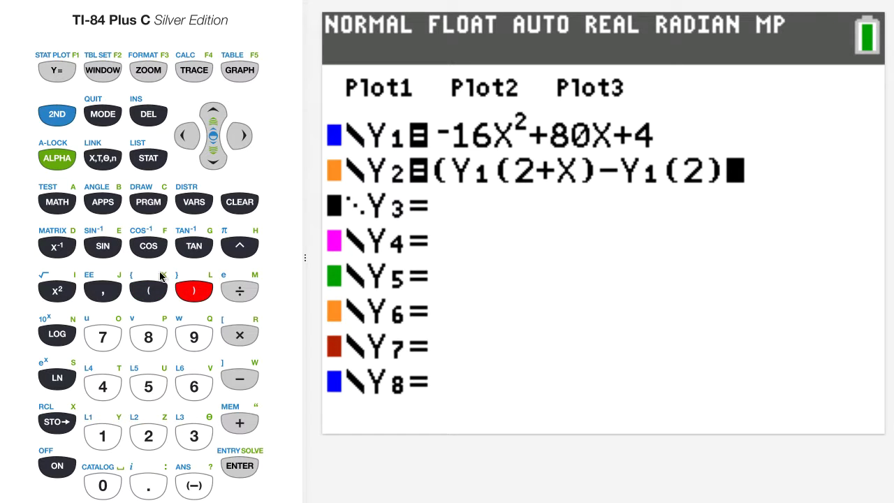
click(197, 294)
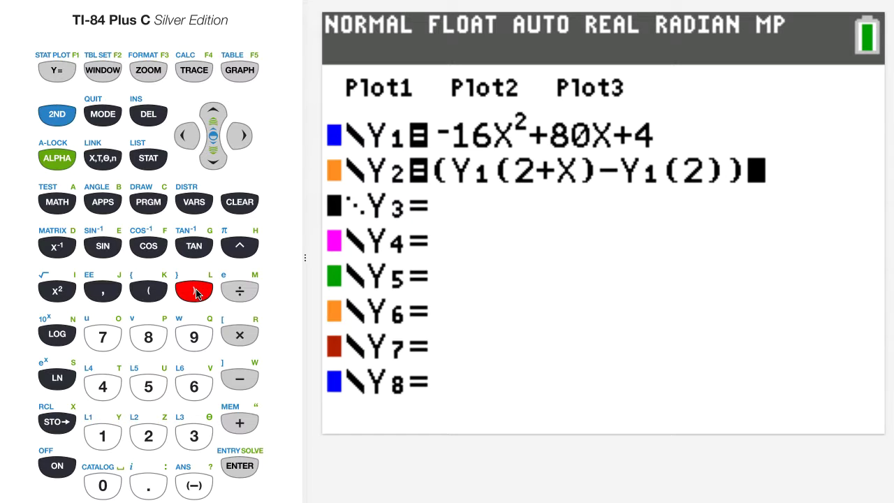
click(240, 291)
click(105, 160)
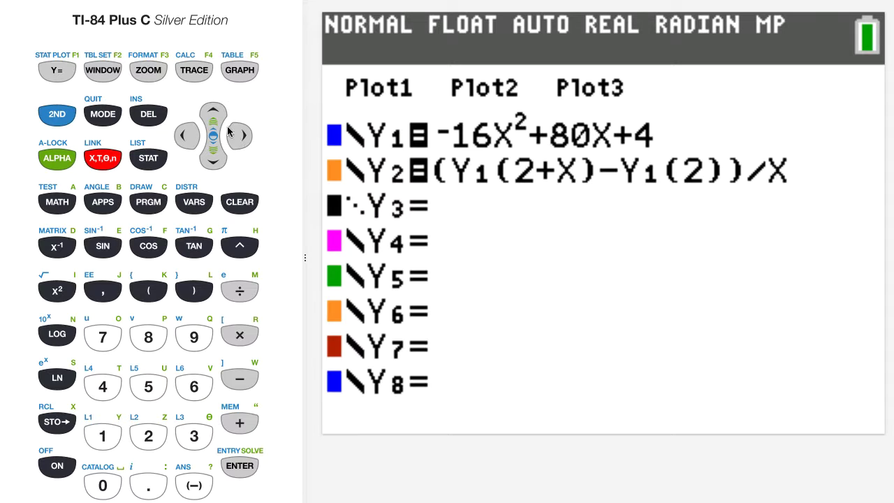
Deselect Y1's equals sign so only Y2 is active, then move down to Y3
click(208, 115)
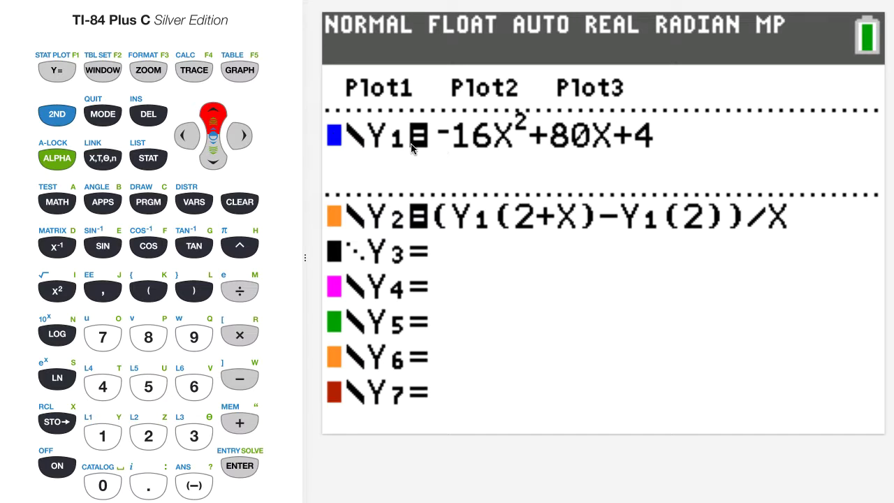
click(187, 136)
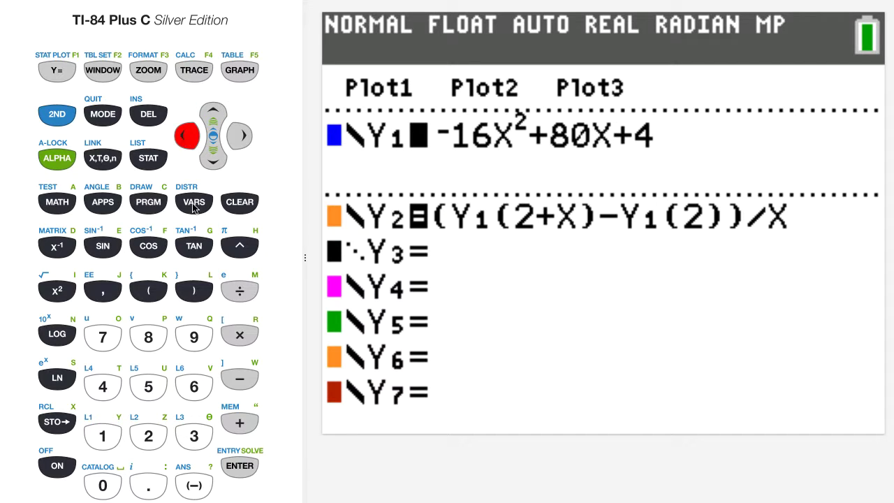
click(235, 467)
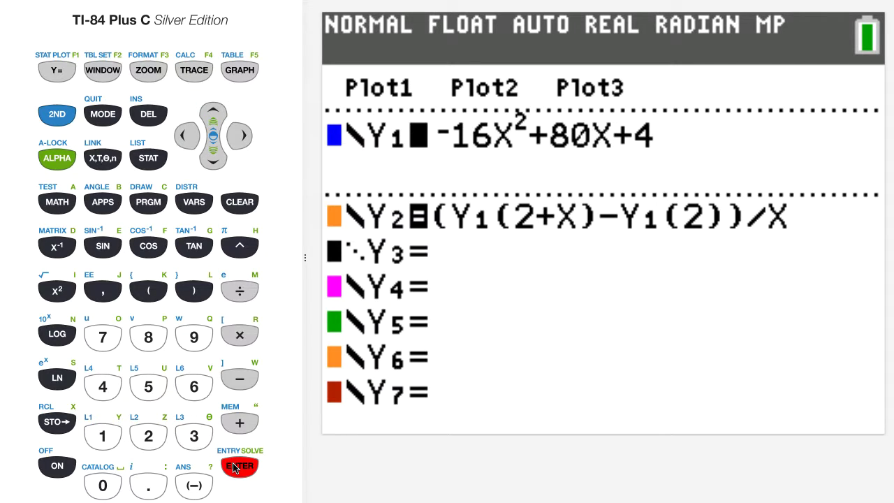
click(213, 162)
click(213, 162)
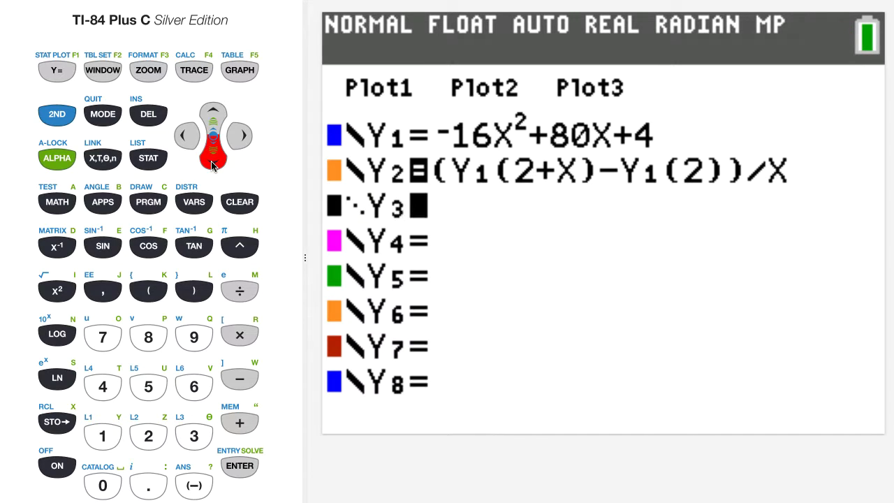
click(240, 136)
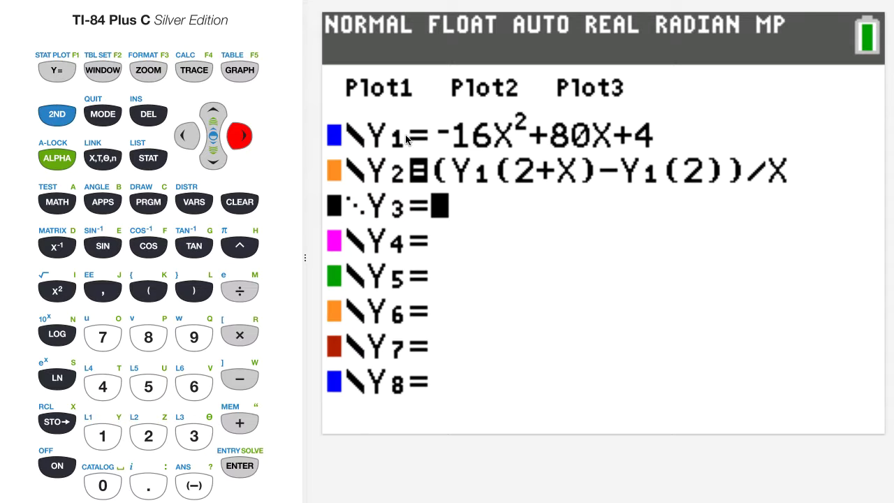
click(58, 119)
In Table Setup set Indpnt to Ask and ΔTbl to 1, then open the table
click(103, 71)
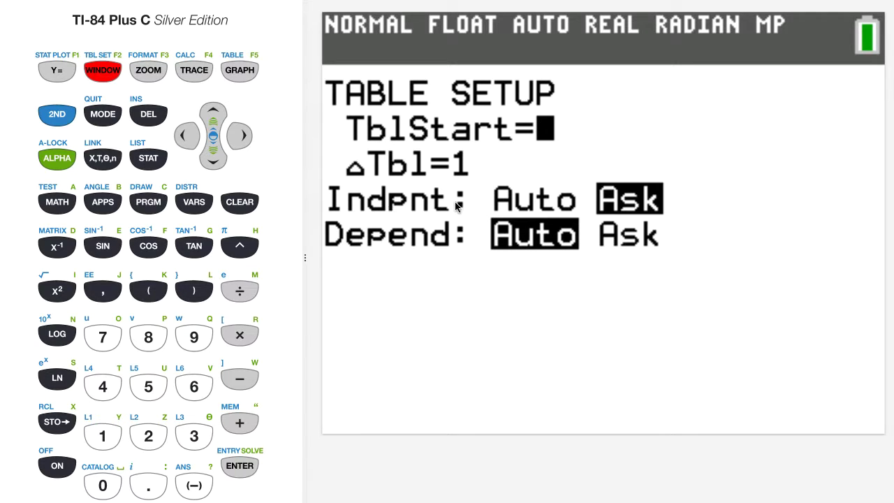
click(212, 162)
click(212, 161)
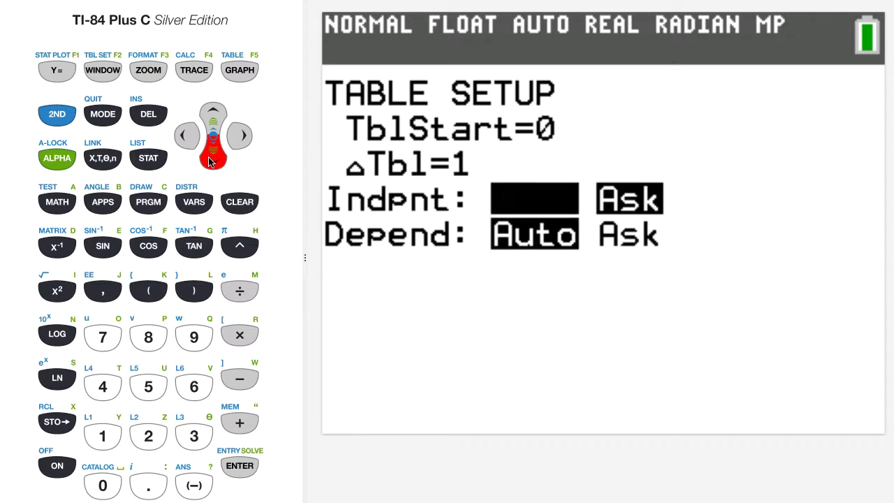
click(240, 136)
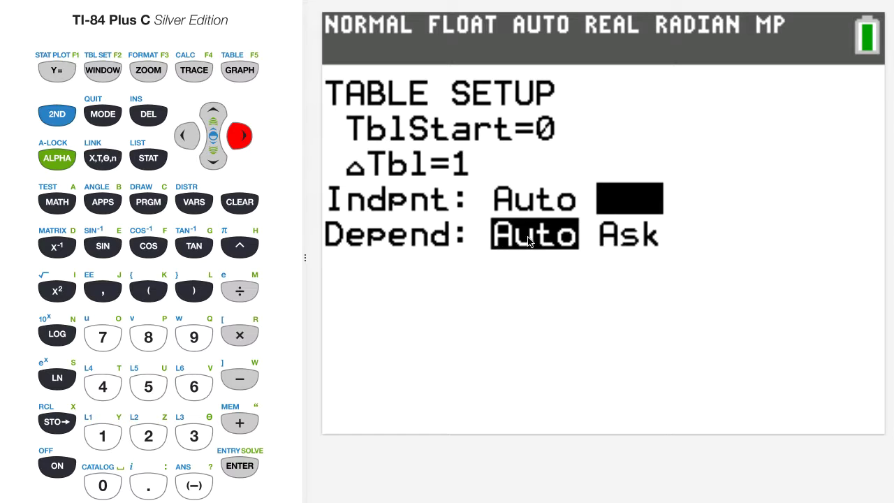
click(241, 466)
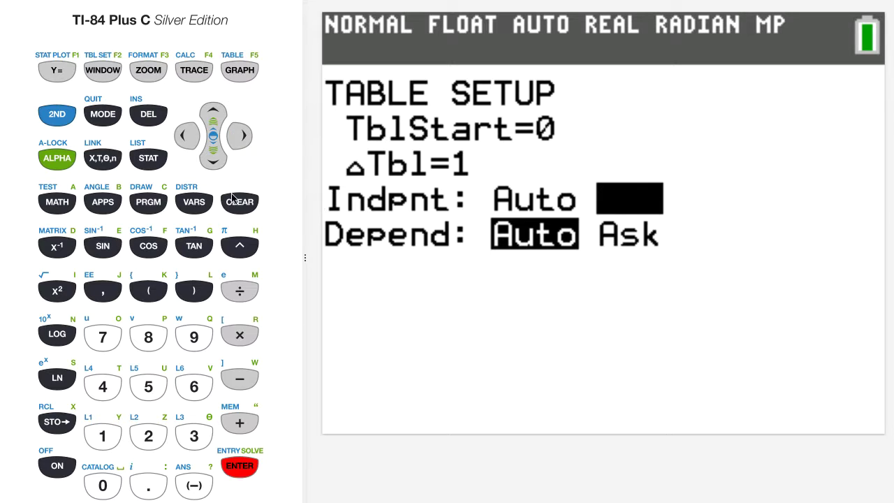
click(214, 116)
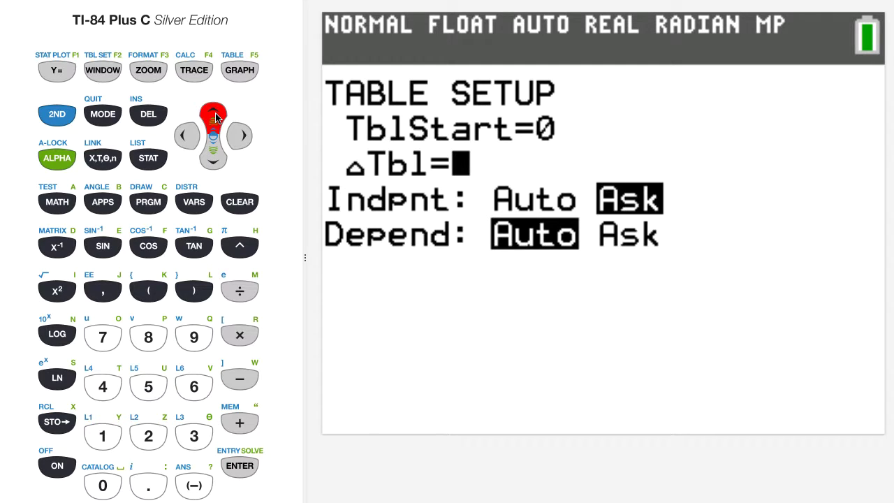
text(1)
click(57, 118)
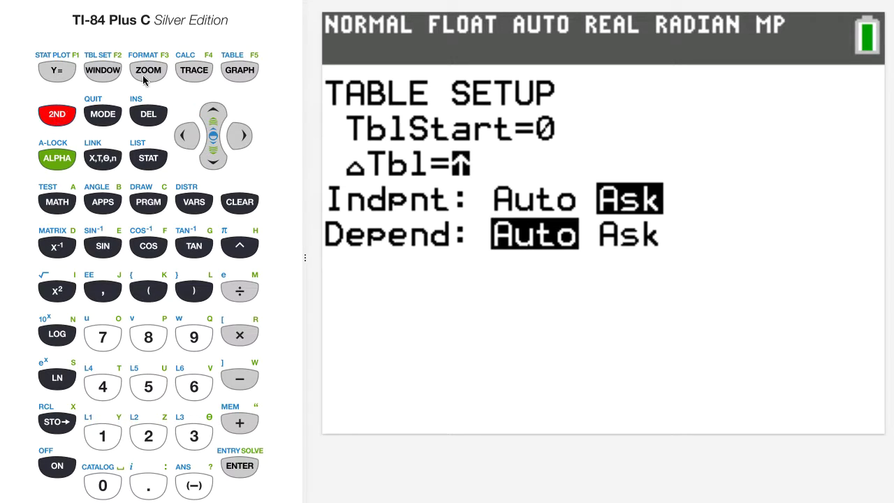
click(241, 72)
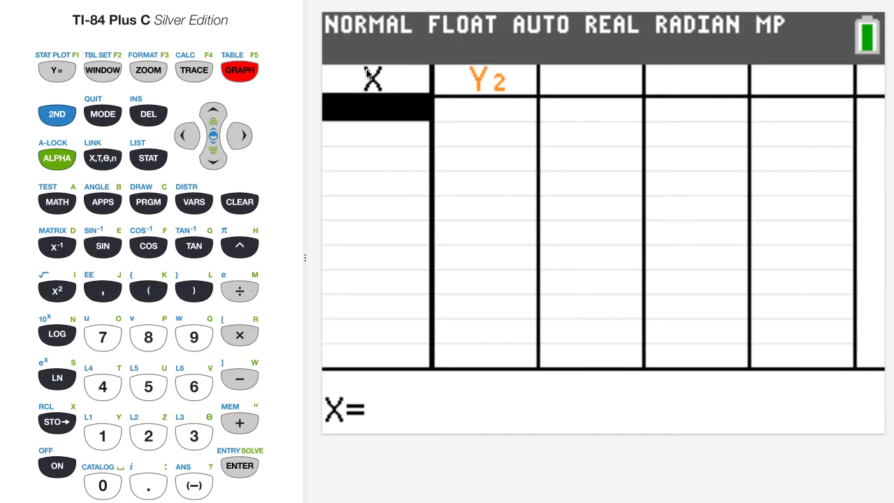
Enter X values .1, .01 and .001, giving Y2 values 14.4, 15.84 and 15.984
click(148, 486)
click(104, 447)
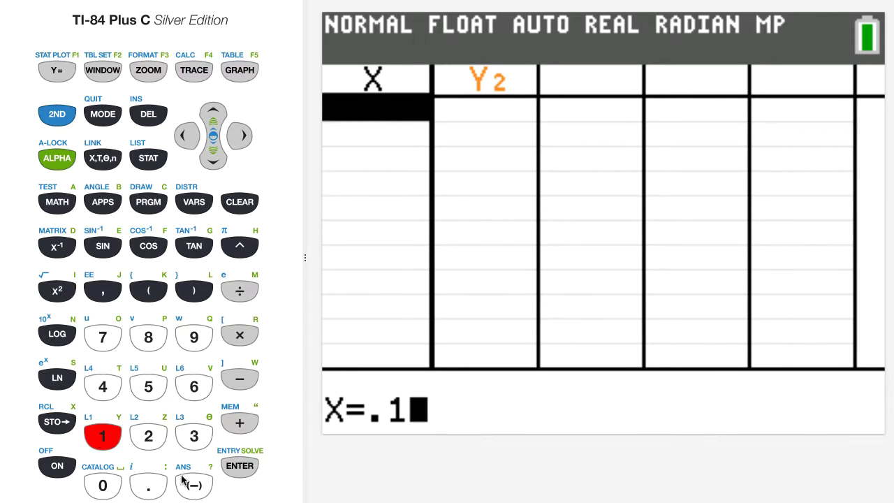
click(240, 466)
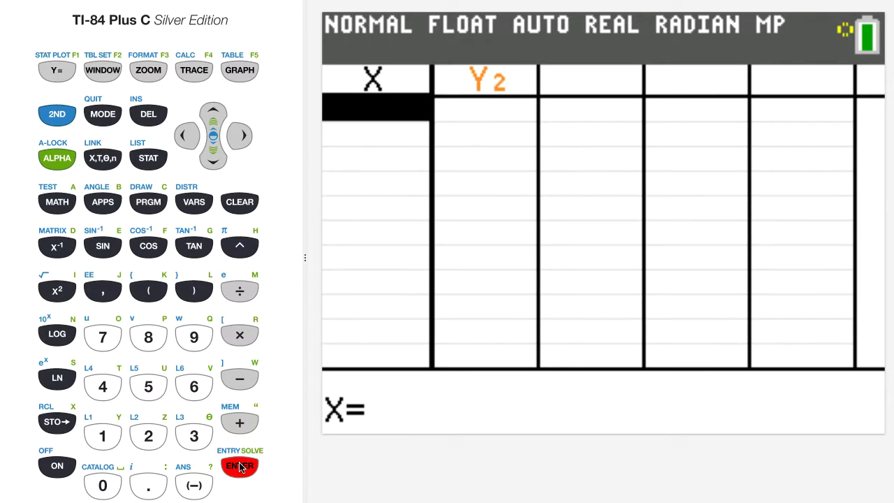
click(148, 485)
click(103, 486)
click(102, 436)
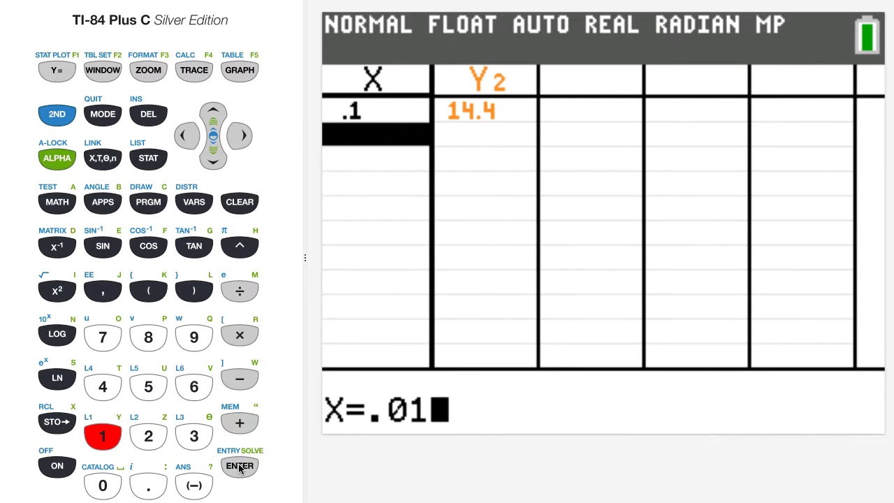
click(240, 467)
click(139, 484)
click(101, 488)
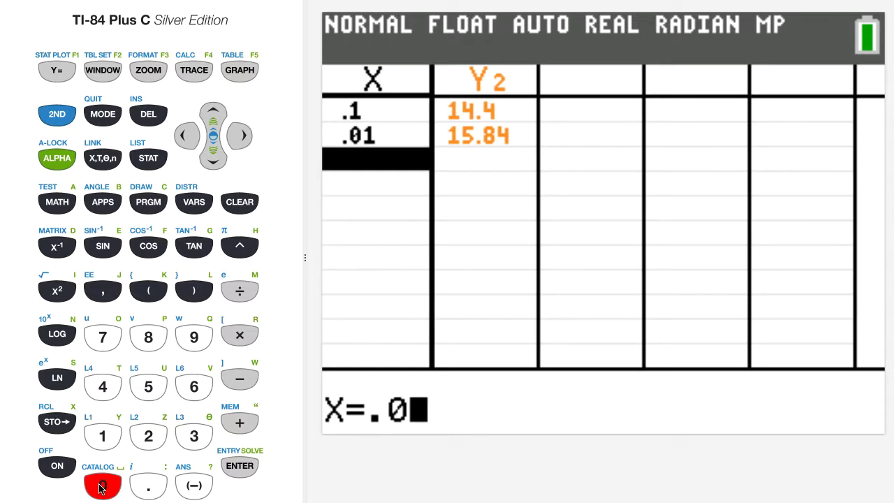
click(102, 462)
click(102, 436)
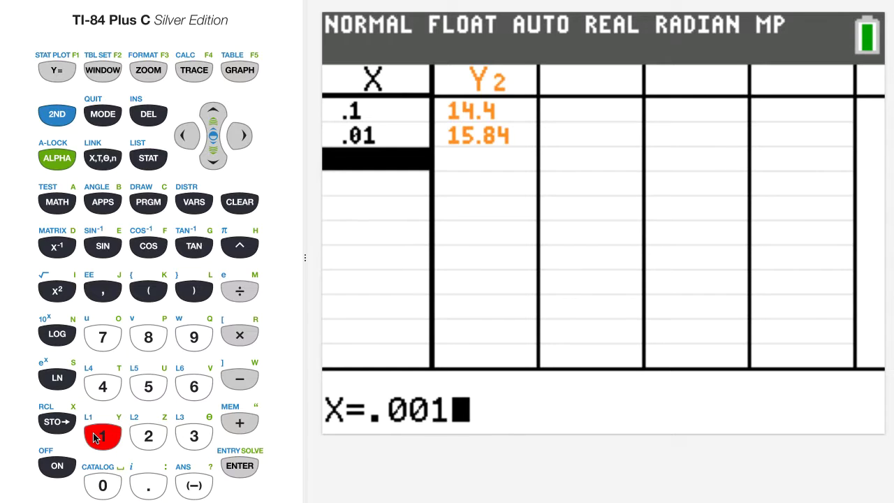
click(239, 466)
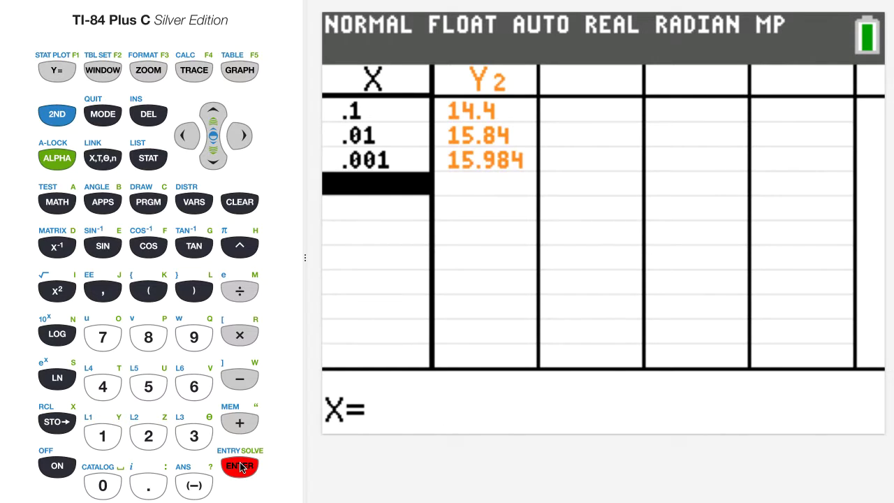
Add rows for X = .0001 (Y2 15.998) and X = 0, which returns ERROR
click(147, 487)
click(102, 488)
click(102, 488)
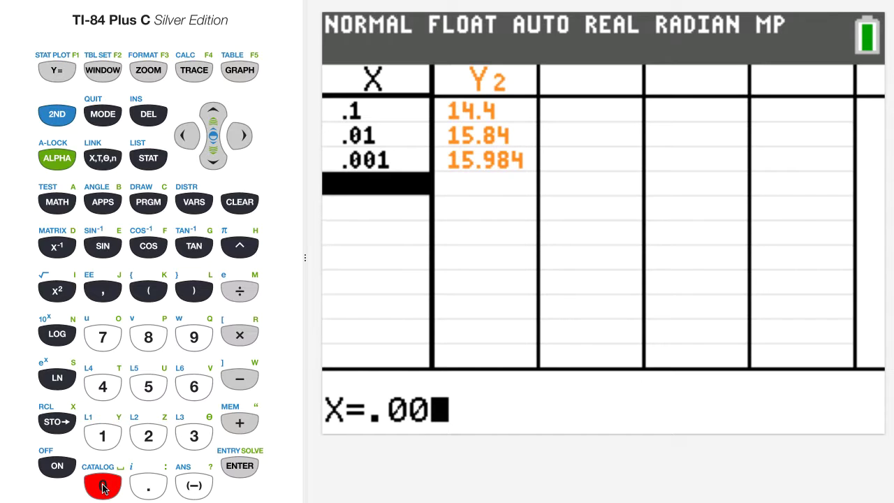
click(102, 487)
click(102, 437)
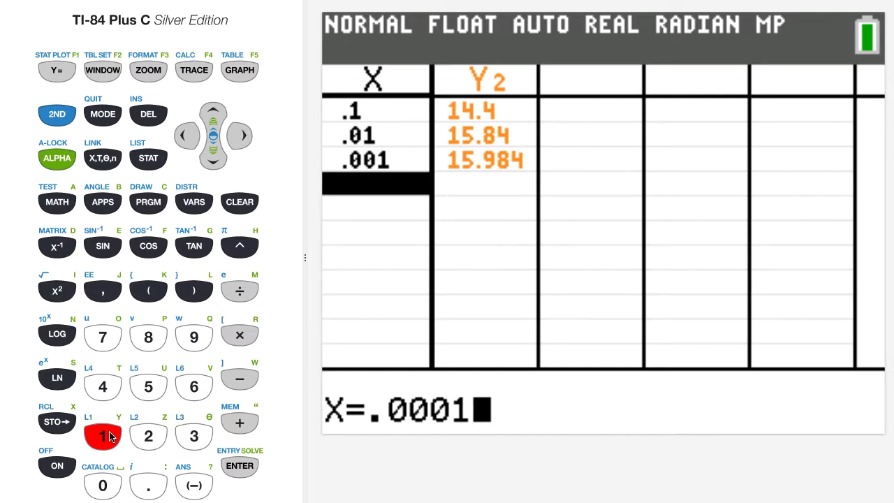
click(240, 467)
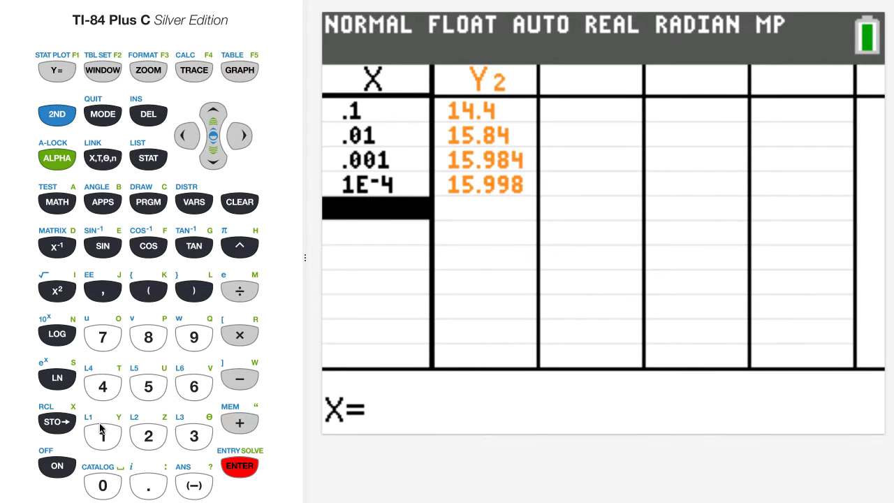
click(101, 488)
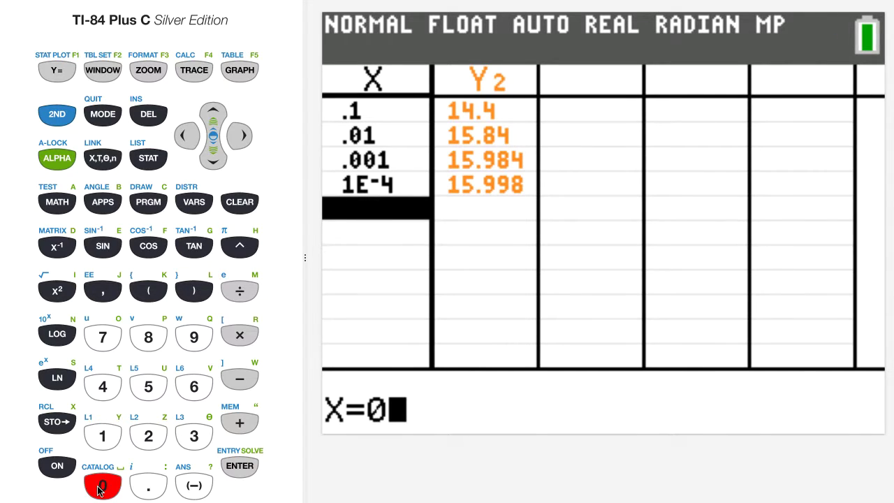
click(237, 467)
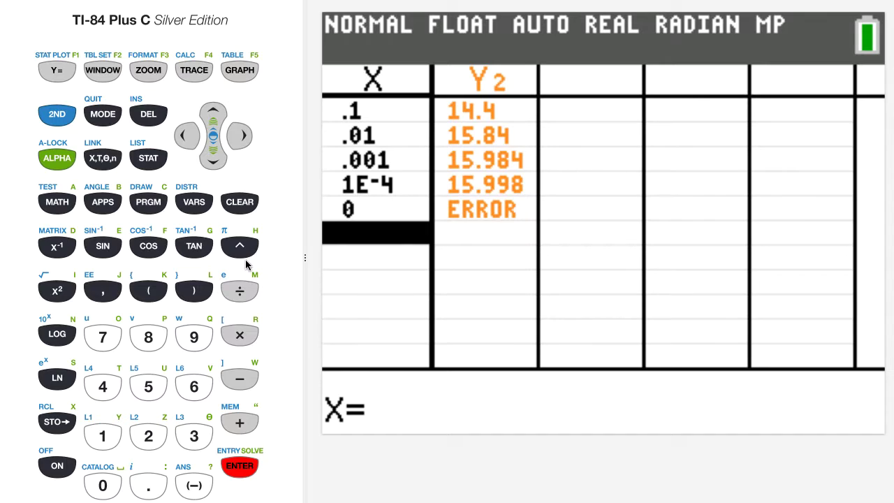
click(190, 488)
Add the X = -.0001 row, giving Y2 = 16.002
click(148, 486)
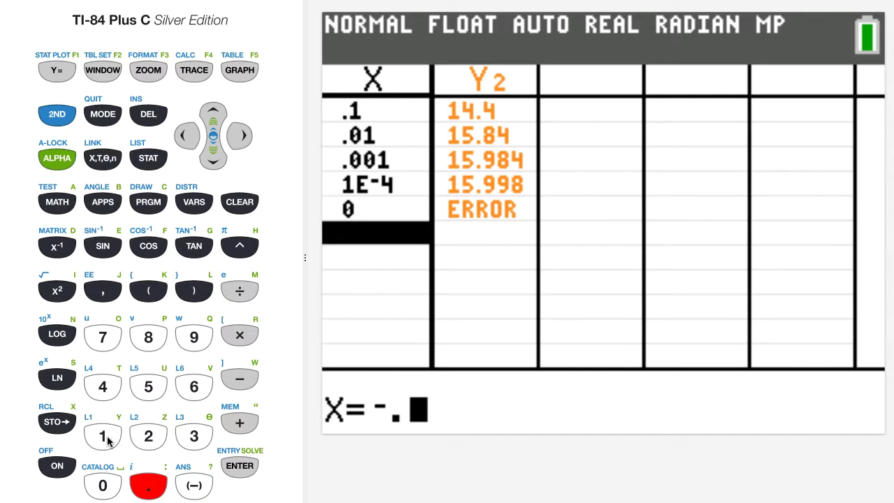
click(106, 438)
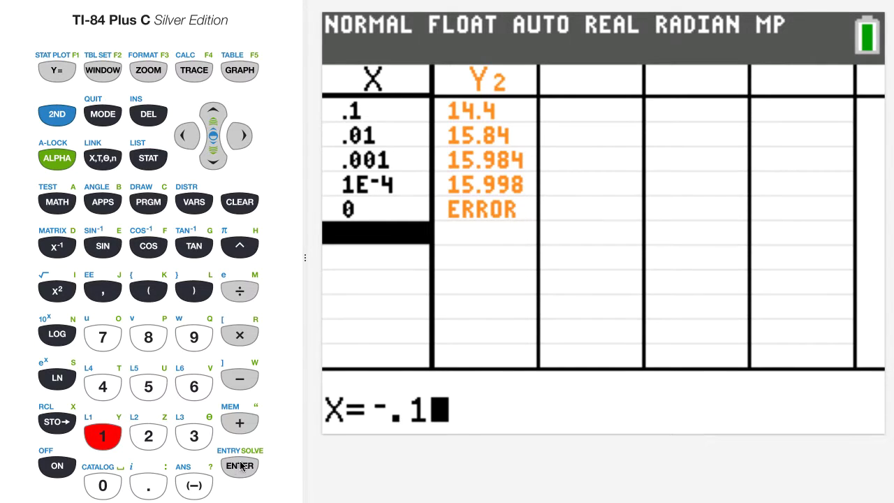
click(193, 141)
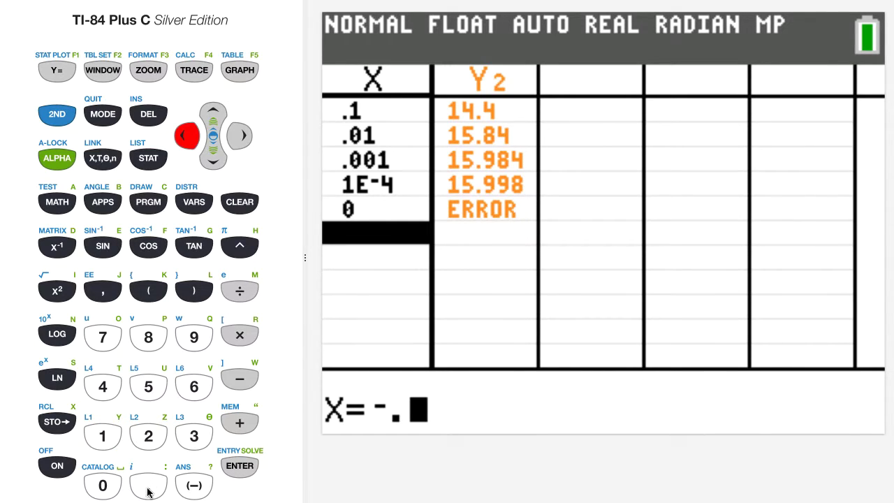
click(105, 487)
click(105, 486)
click(107, 487)
click(105, 438)
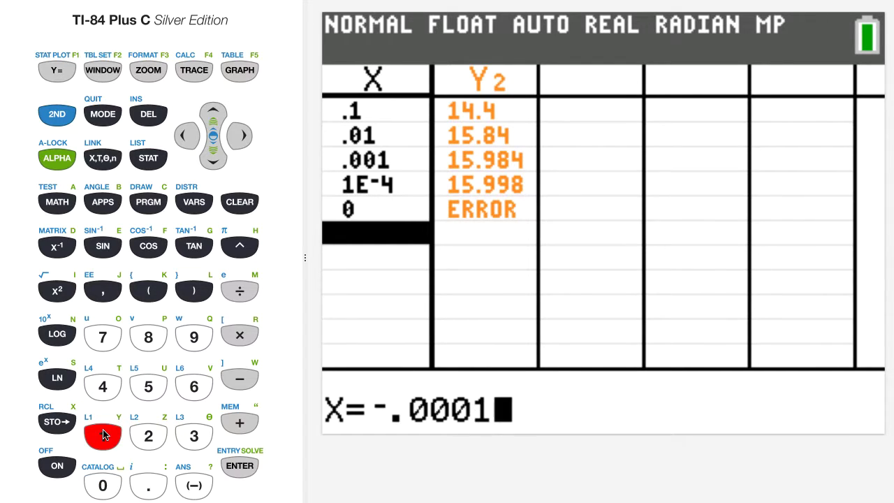
click(240, 466)
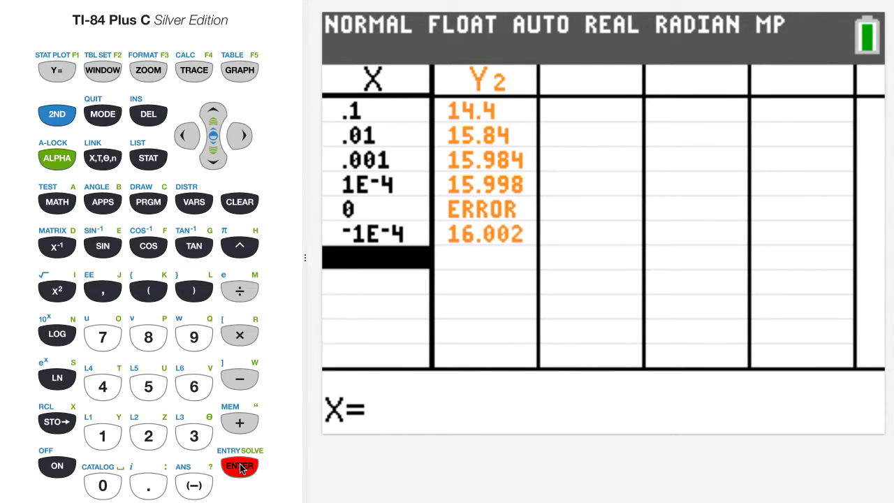
Add rows for X = -.001 and -.01, giving Y2 values 16.016 and 16.16
click(196, 487)
click(149, 486)
click(105, 486)
click(105, 487)
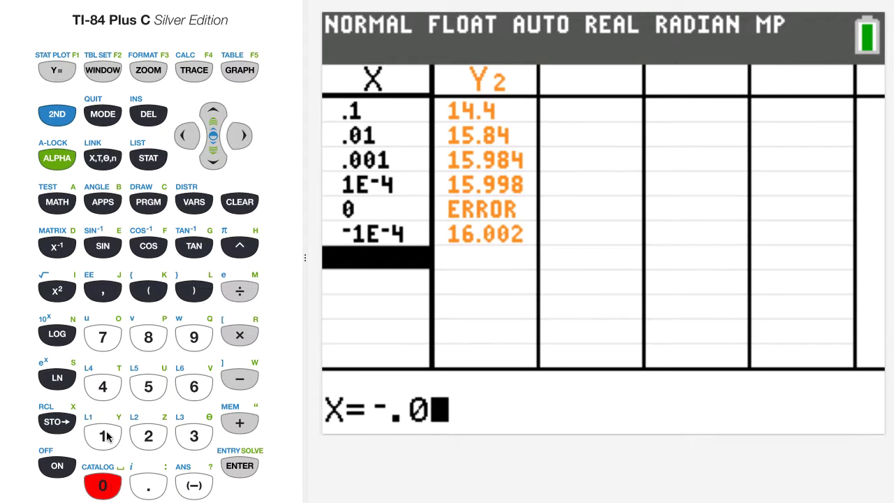
click(103, 437)
click(240, 467)
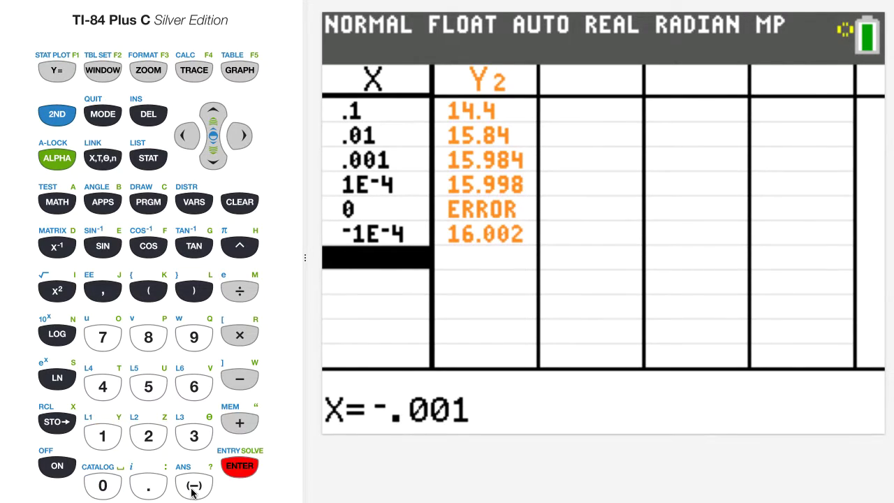
click(195, 486)
click(148, 486)
click(104, 487)
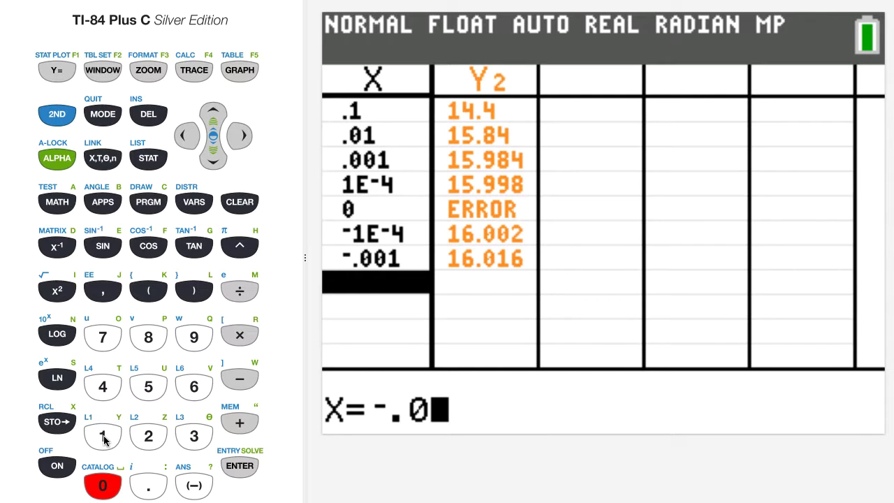
click(103, 437)
click(239, 468)
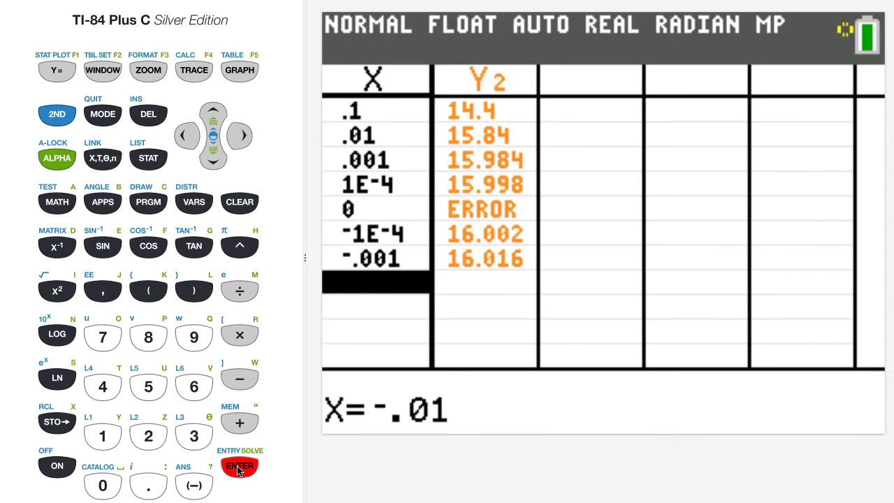
Add the X = -.1 row (Y2 = 17.6) and move back up the table
click(194, 485)
click(148, 485)
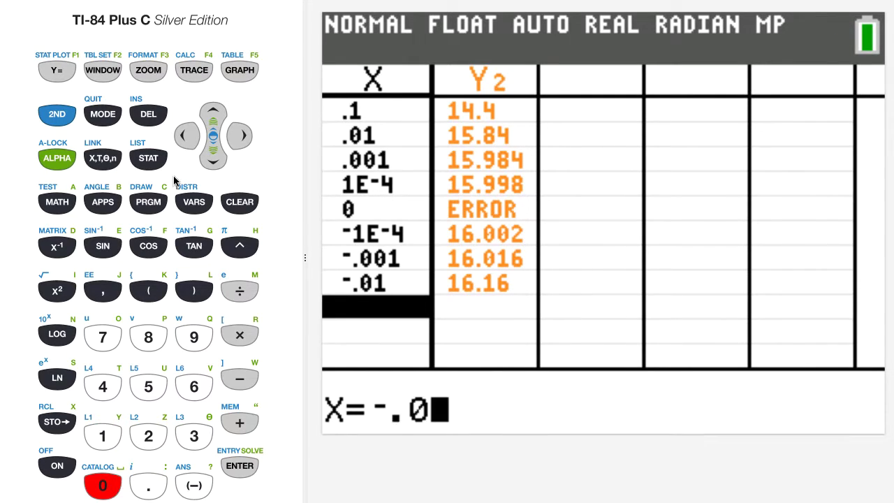
click(187, 136)
click(103, 436)
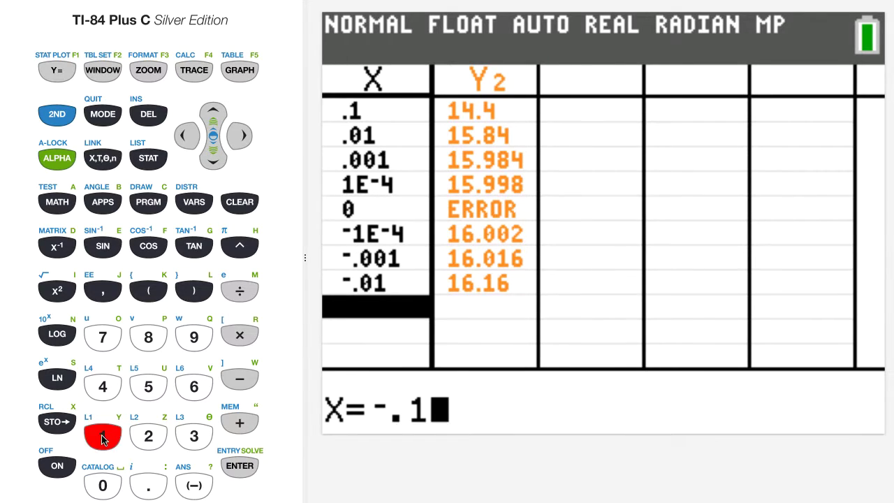
click(239, 466)
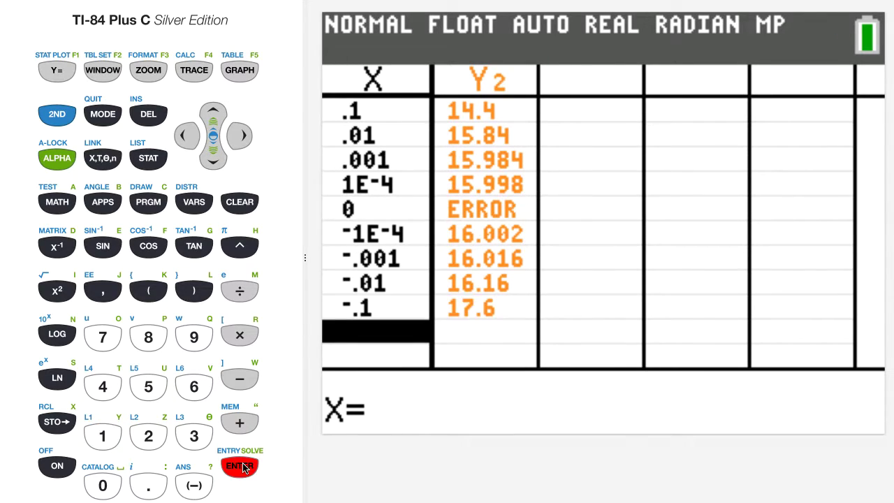
click(216, 111)
click(215, 111)
click(215, 110)
Highlight the Y2 entry for X = 1E-4 to read its full value 15.9984
click(216, 110)
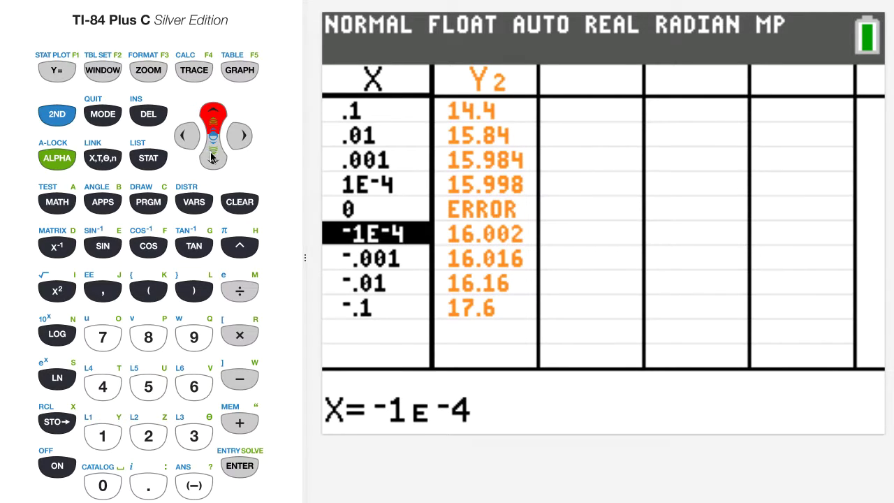
click(214, 116)
click(214, 116)
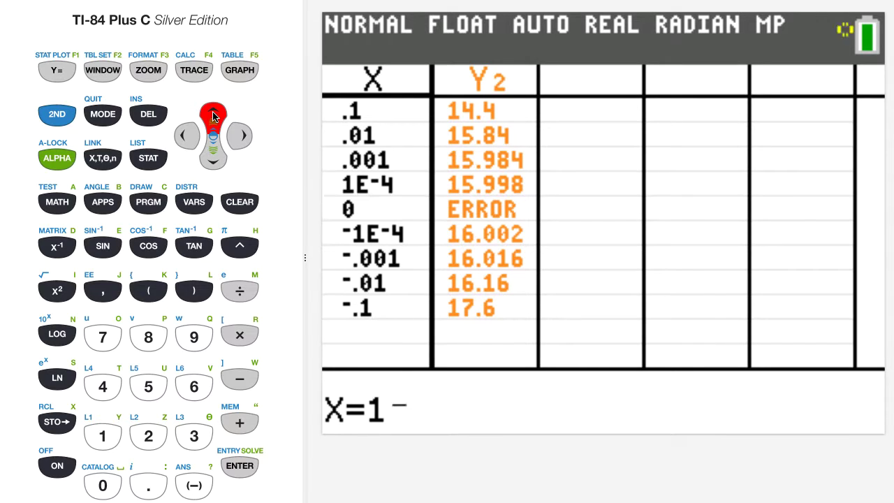
click(214, 117)
click(212, 116)
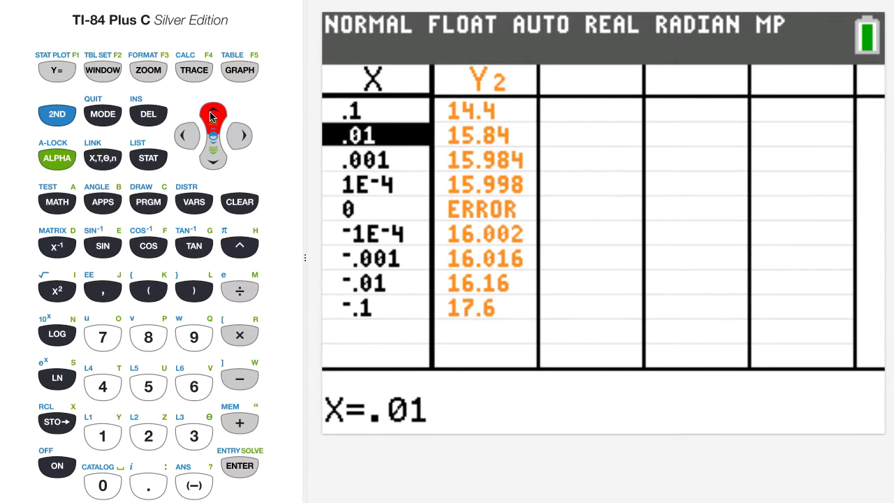
click(212, 117)
click(212, 164)
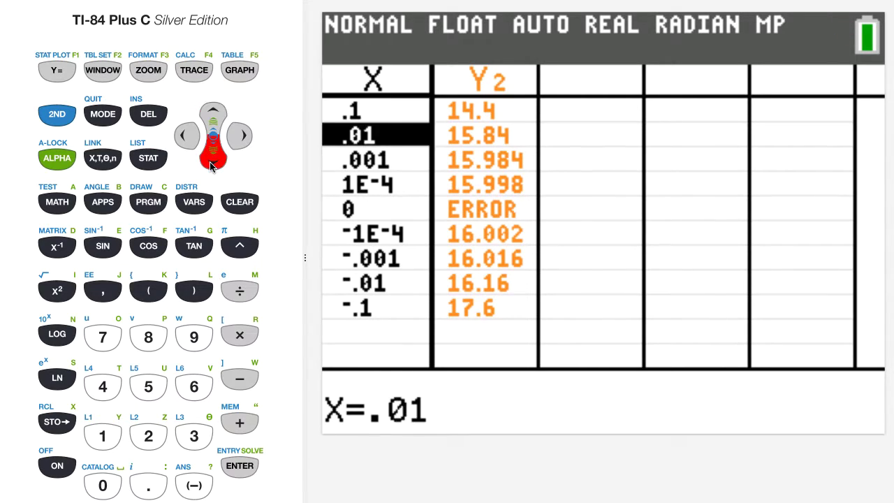
click(211, 164)
click(240, 136)
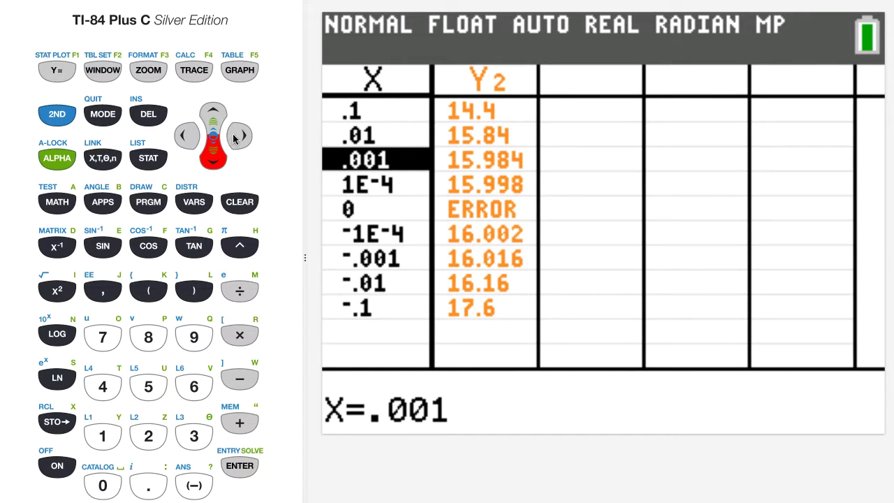
click(213, 160)
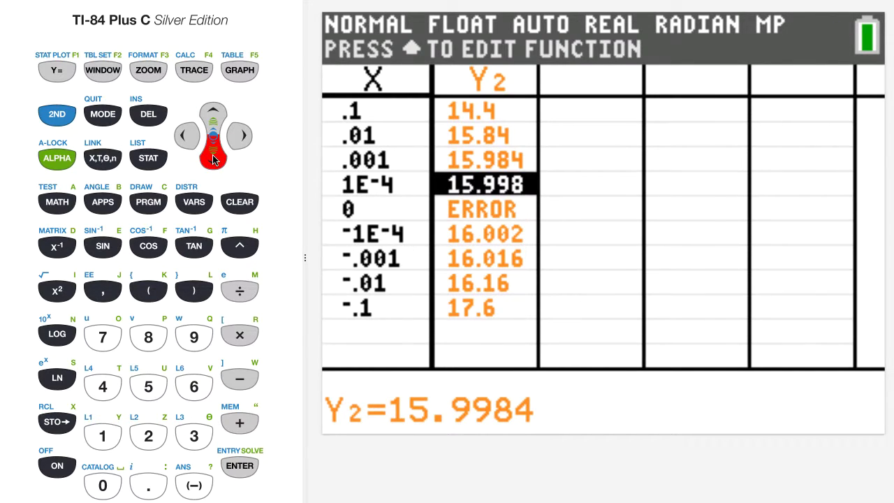